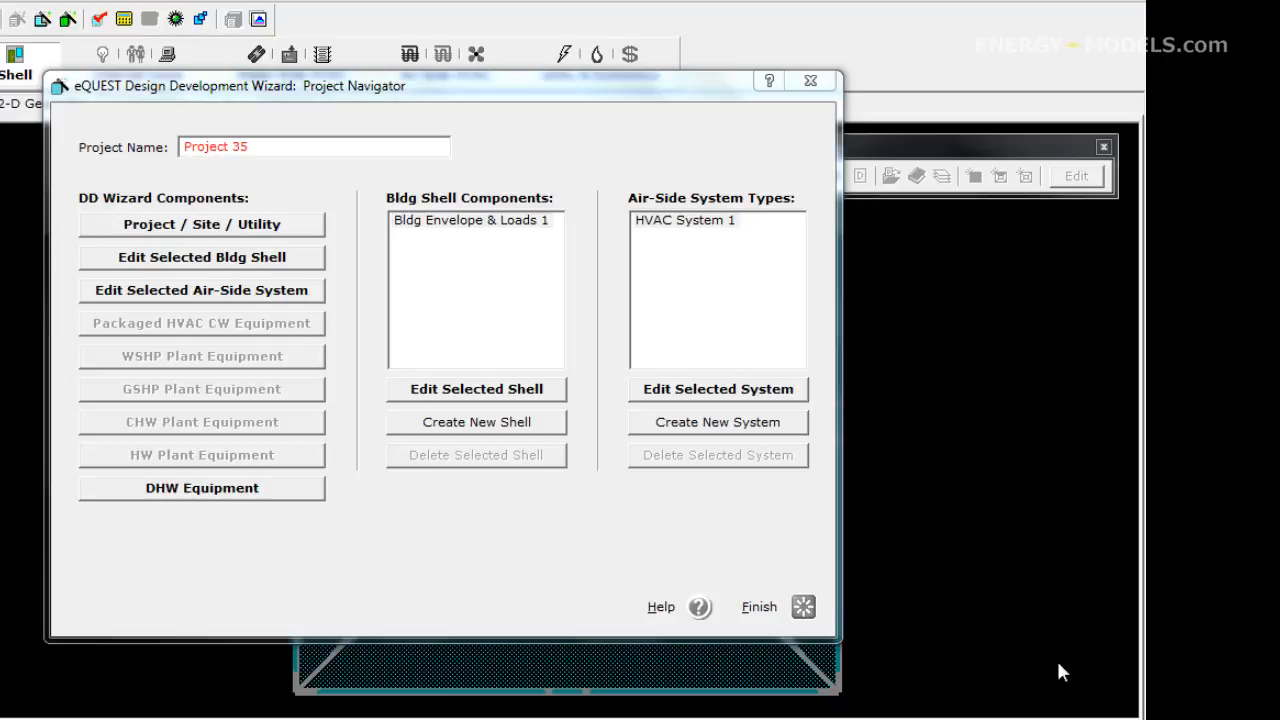
- Open the Project / Site / Utility data and select Office Bldg, Two Story as the building type
click(192, 231)
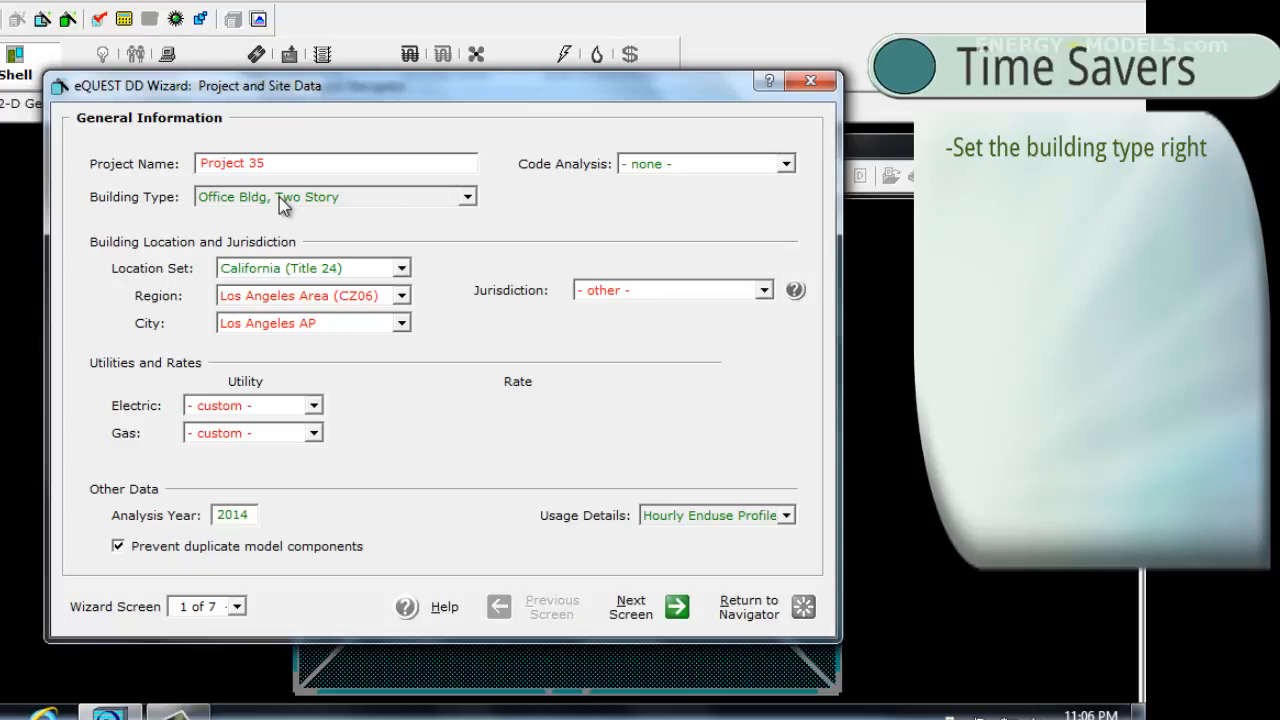
click(279, 197)
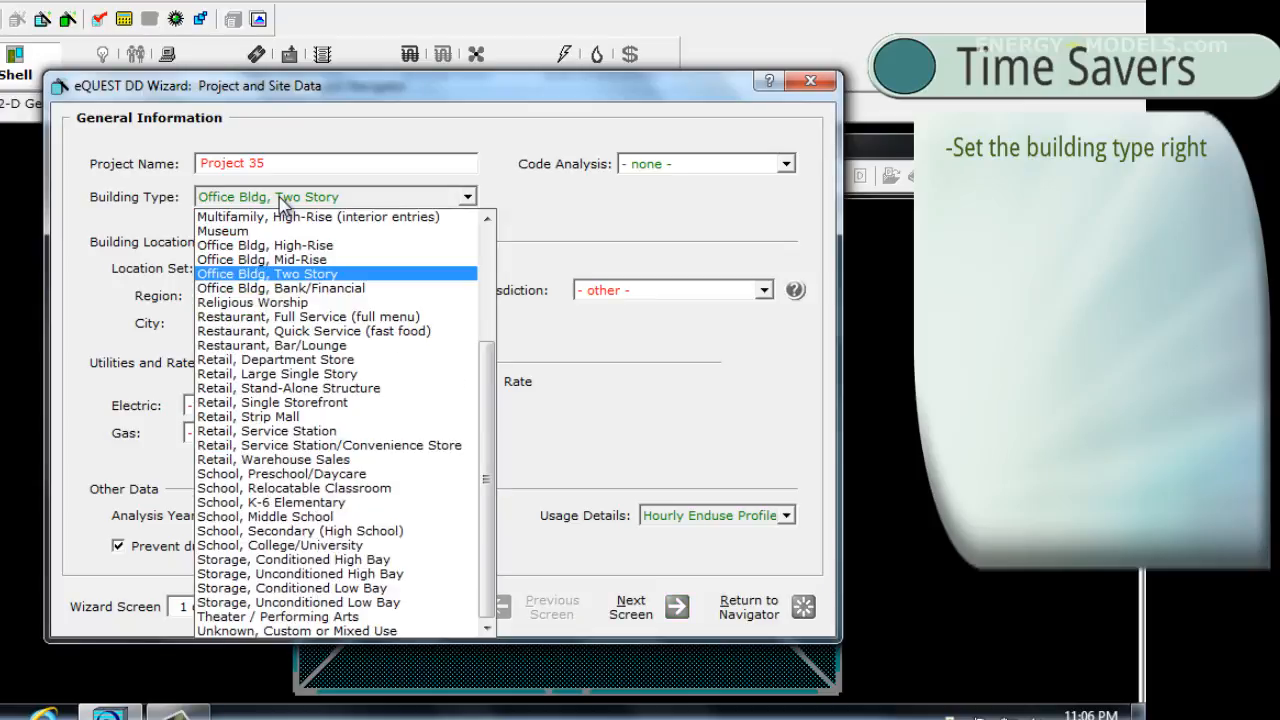
click(290, 276)
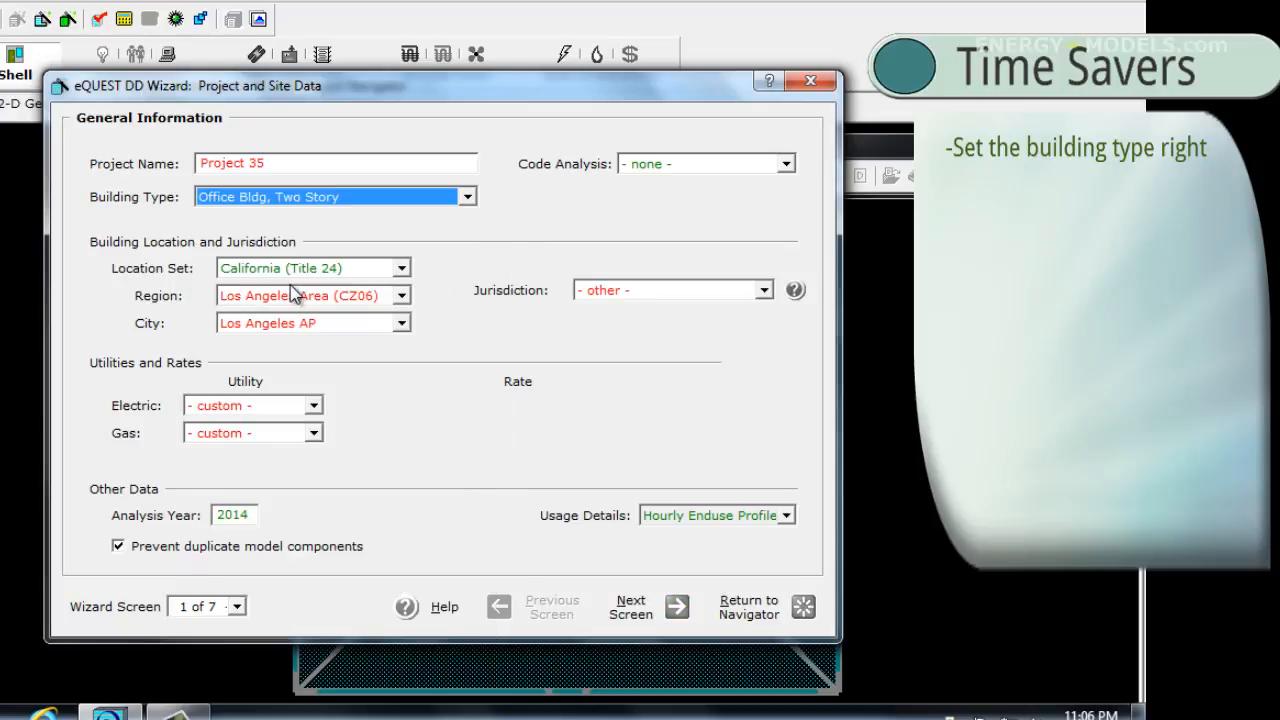
click(404, 203)
click(403, 201)
- Try LEED-NC (Appendix G) as the code analysis, and set it back to none
click(652, 168)
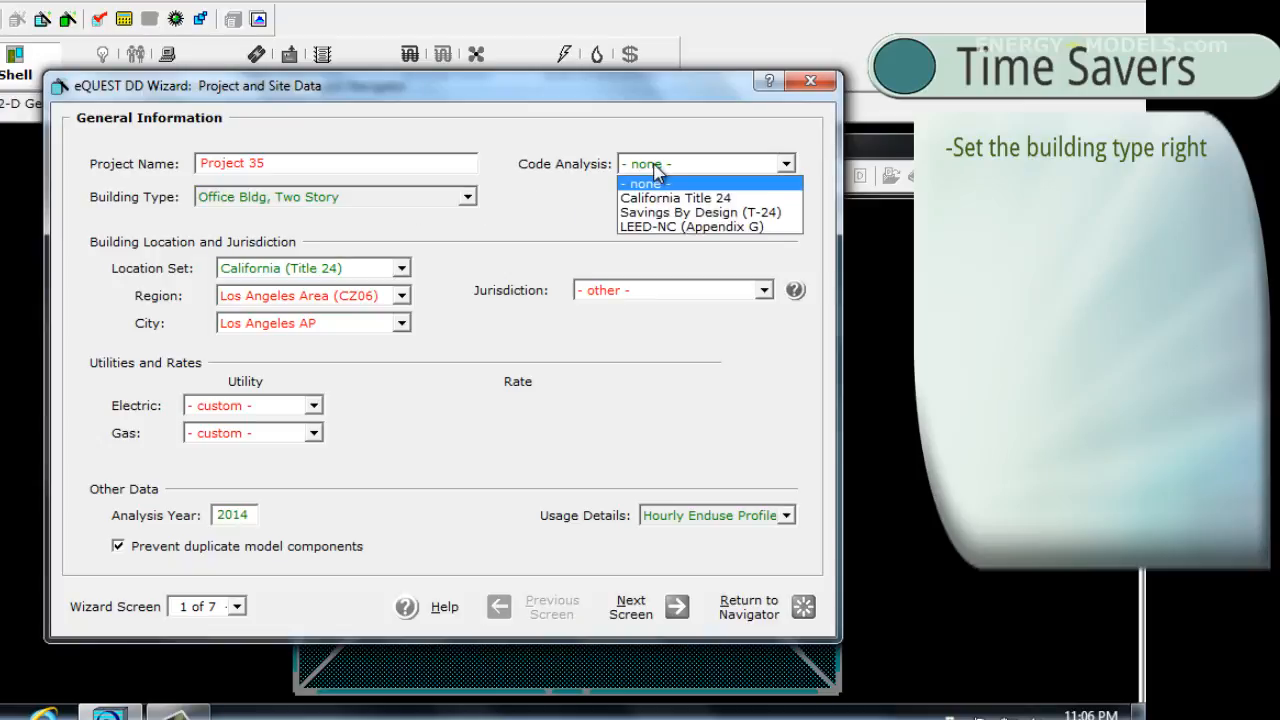
click(648, 226)
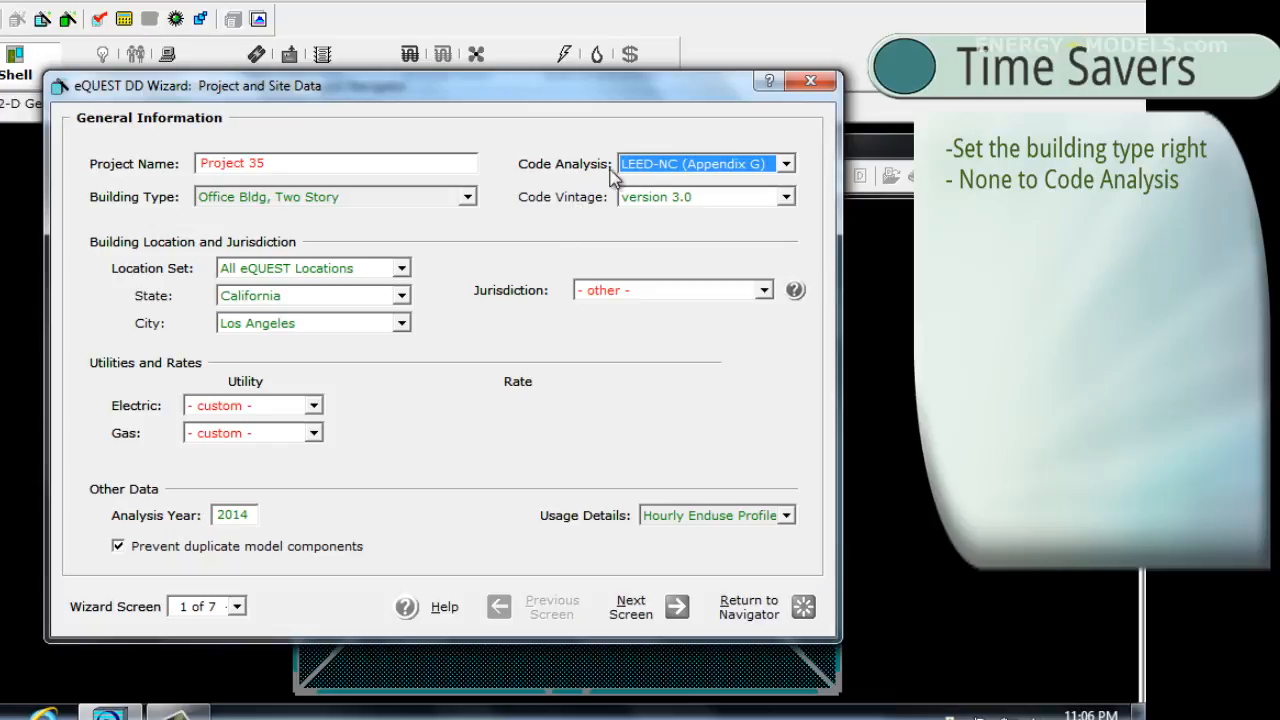
click(657, 167)
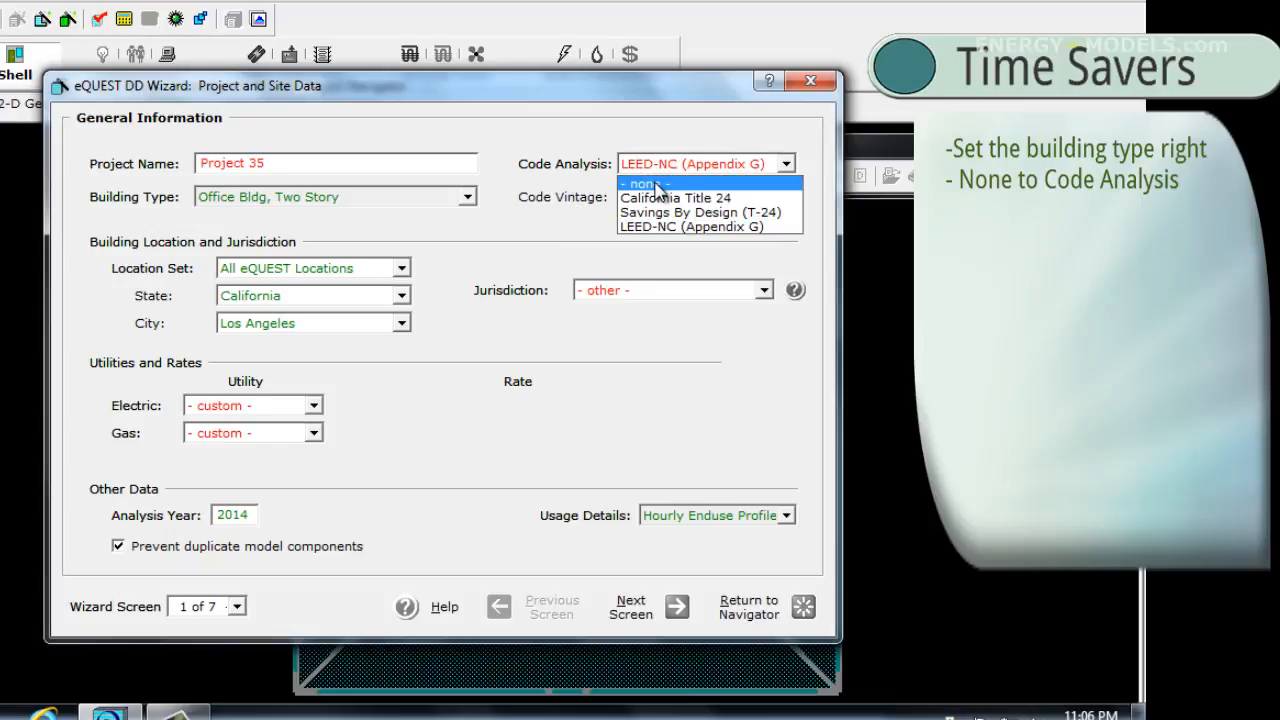
click(657, 186)
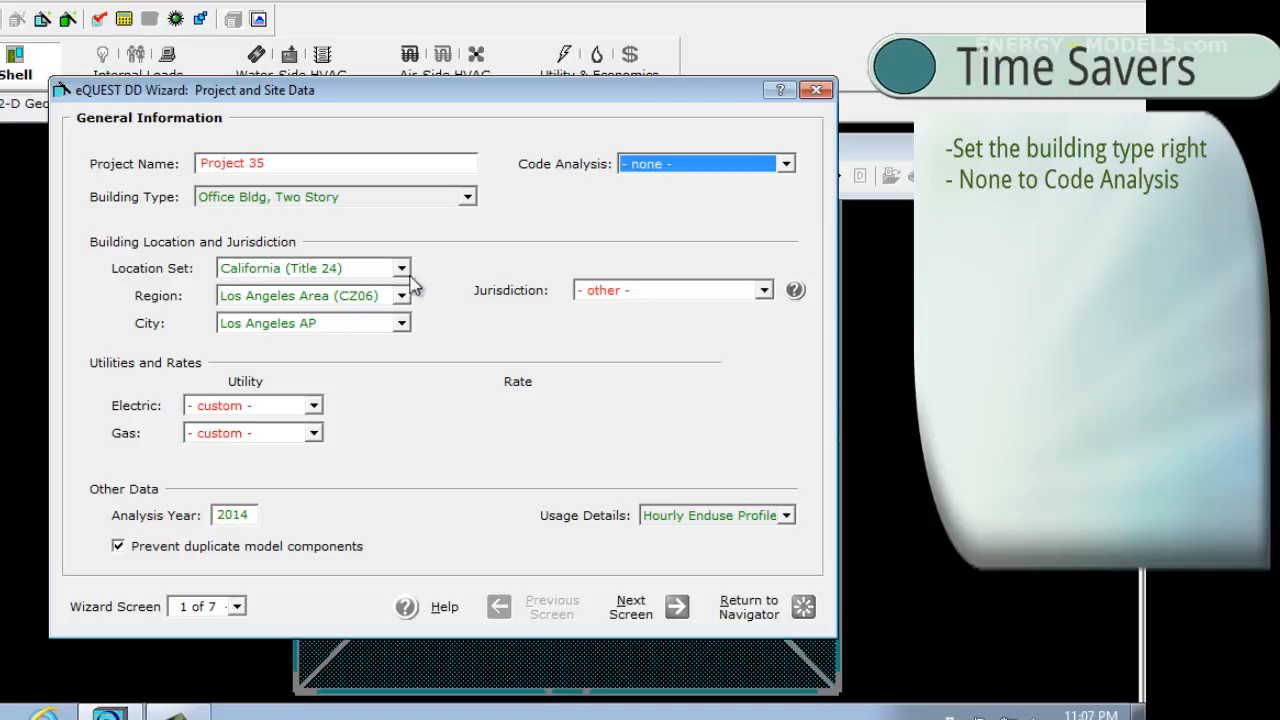
- Review the available electric utility choices, keeping the custom option
click(313, 405)
click(313, 406)
click(312, 408)
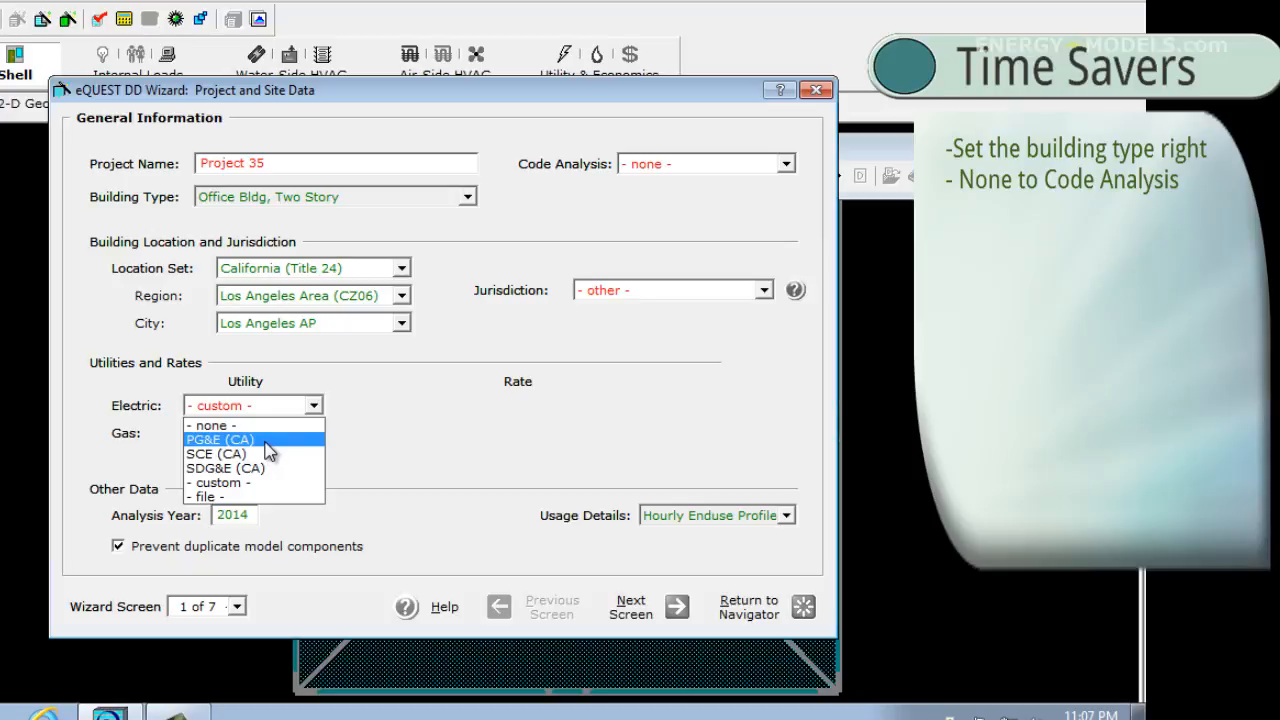
click(457, 382)
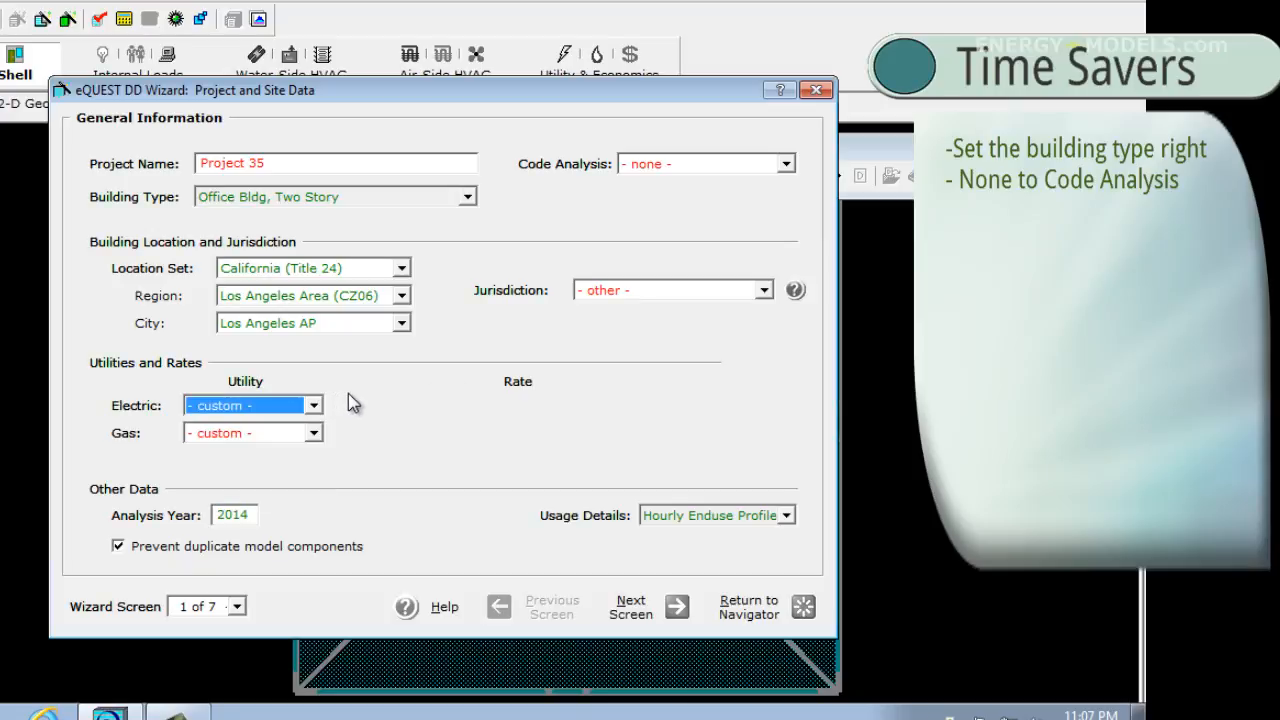
- Switch to the browser, examine the table of commercial and residential electric and gas costs by state, and return to eQUEST
key(alt+Tab)
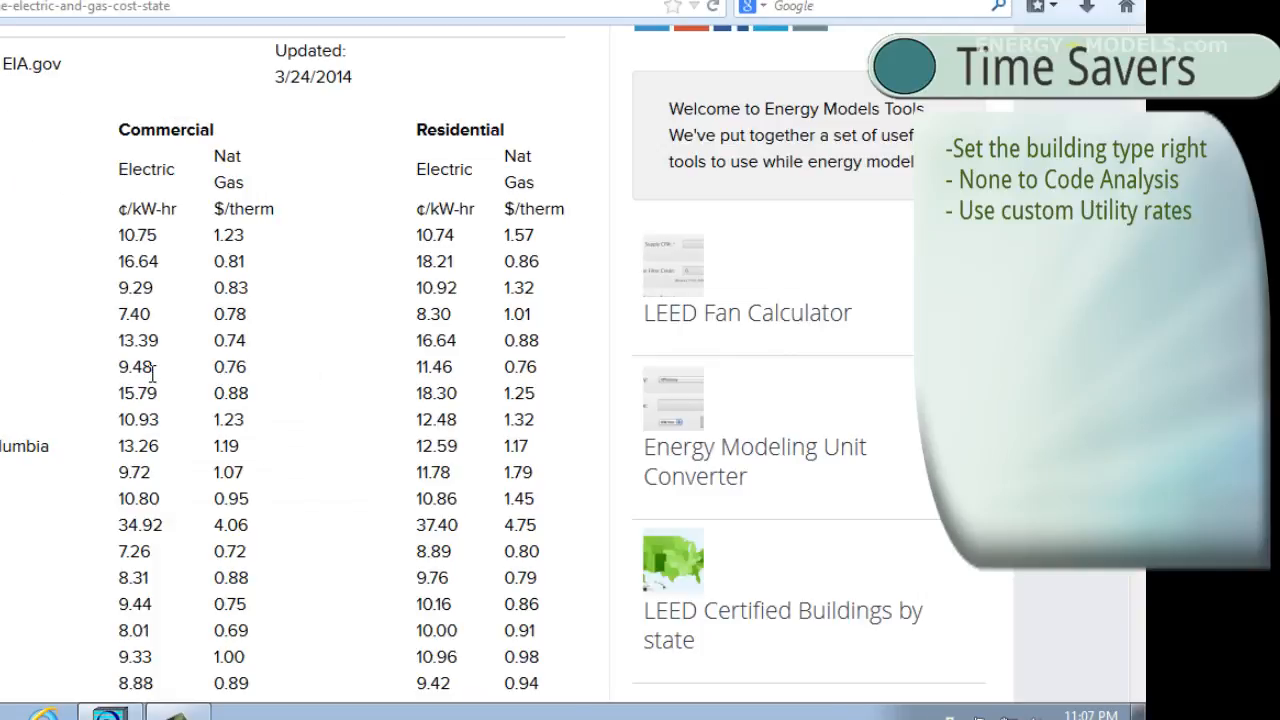
scroll(150, 372, up, 2)
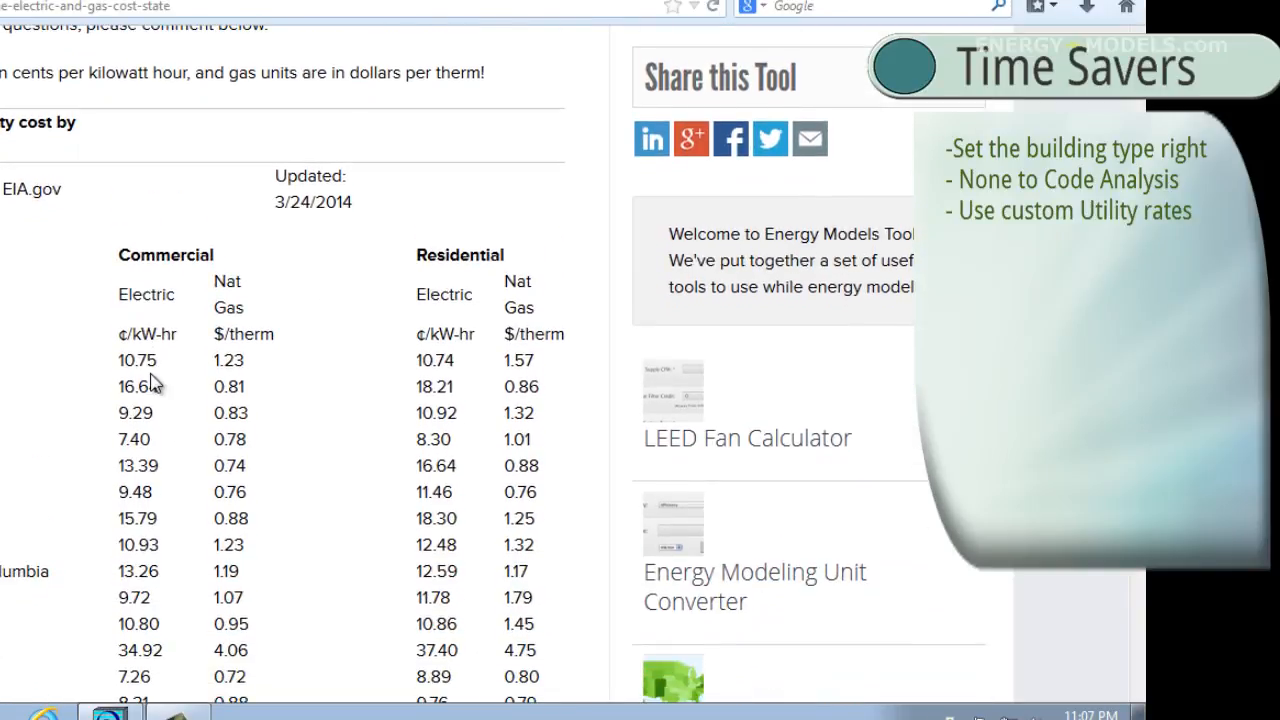
scroll(150, 384, down, 2)
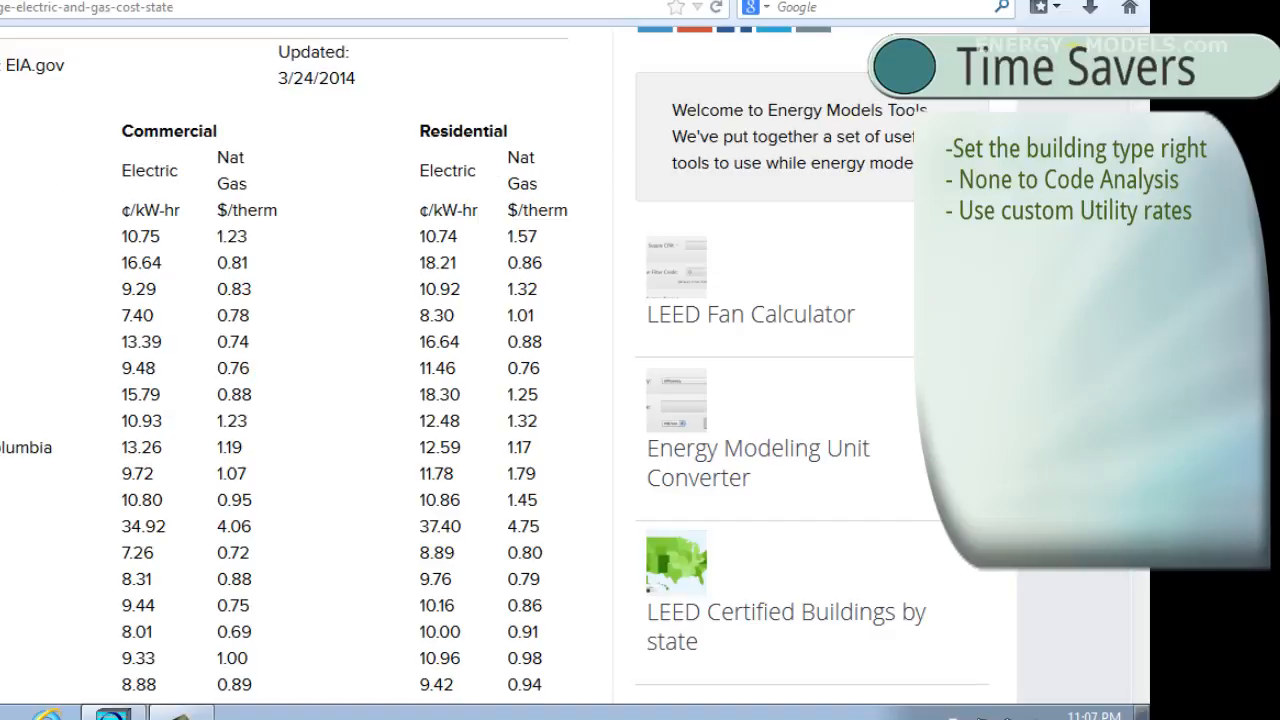
scroll(495, 363, down, 5)
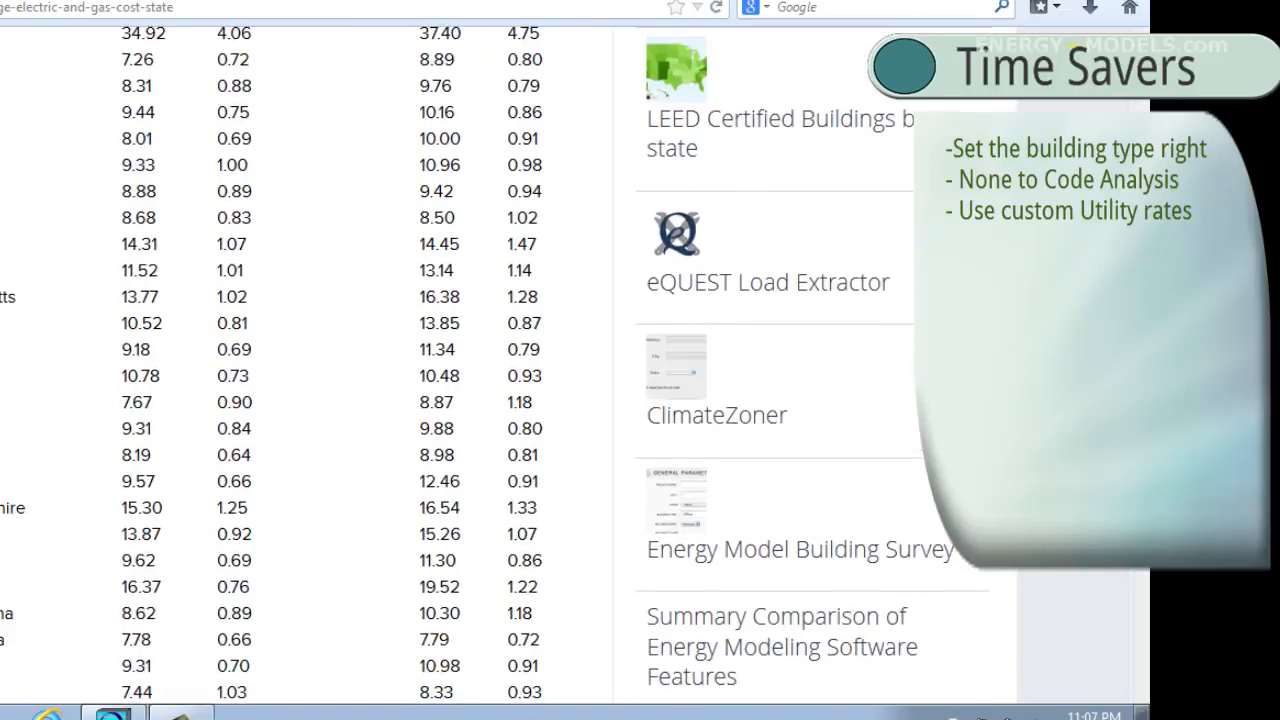
scroll(495, 363, up, 5)
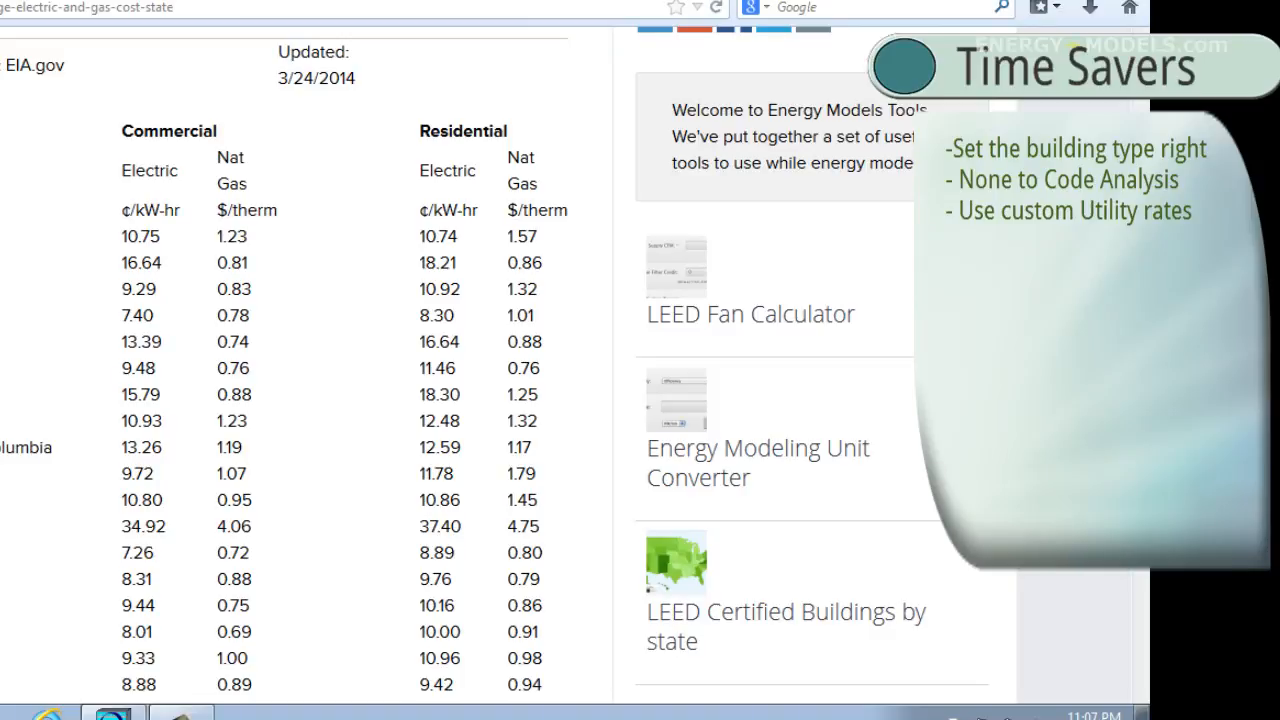
click(180, 712)
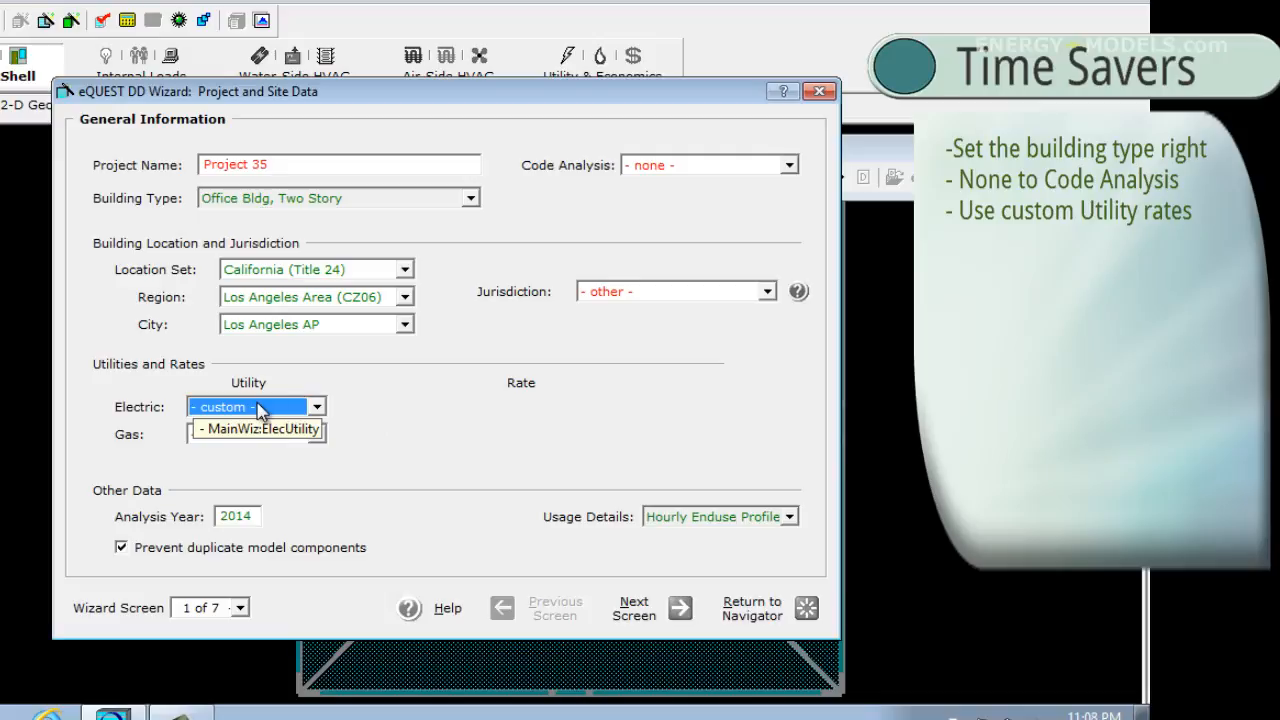
- Return to the project navigator and open the General Shell Information screen of the Bldg Envelope & Loads 1 shell
click(632, 610)
click(766, 609)
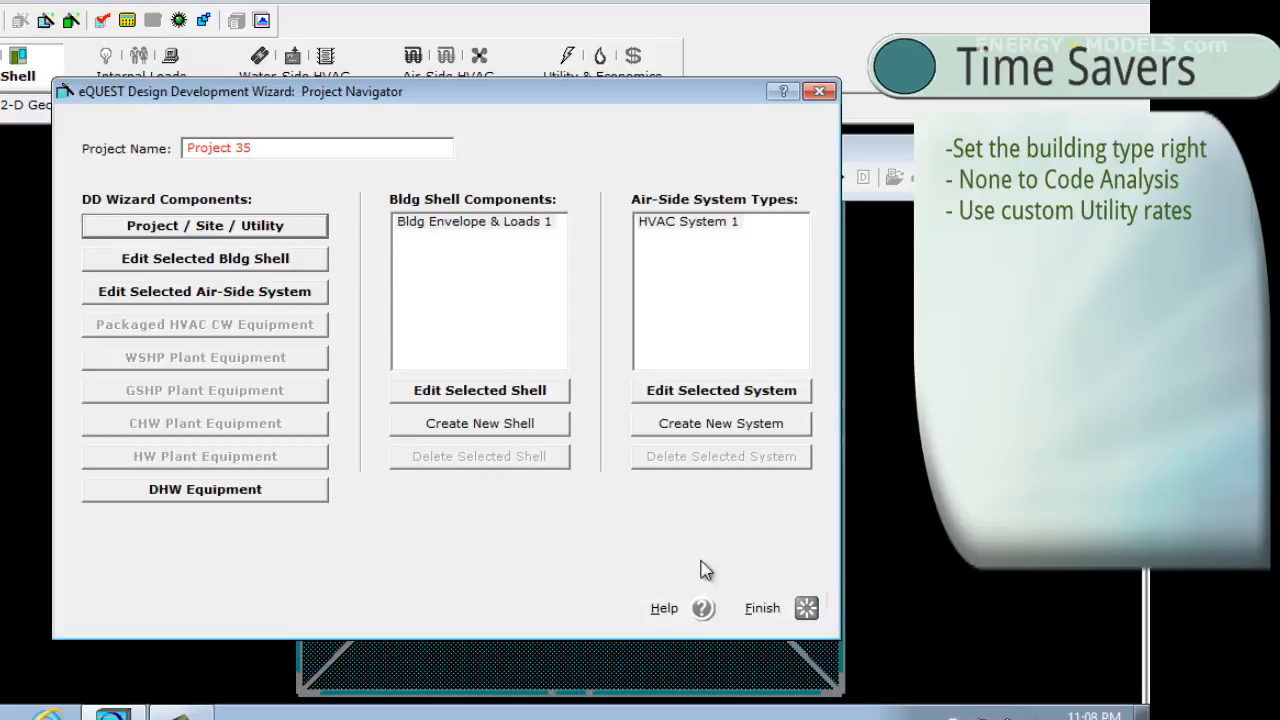
click(436, 390)
click(162, 636)
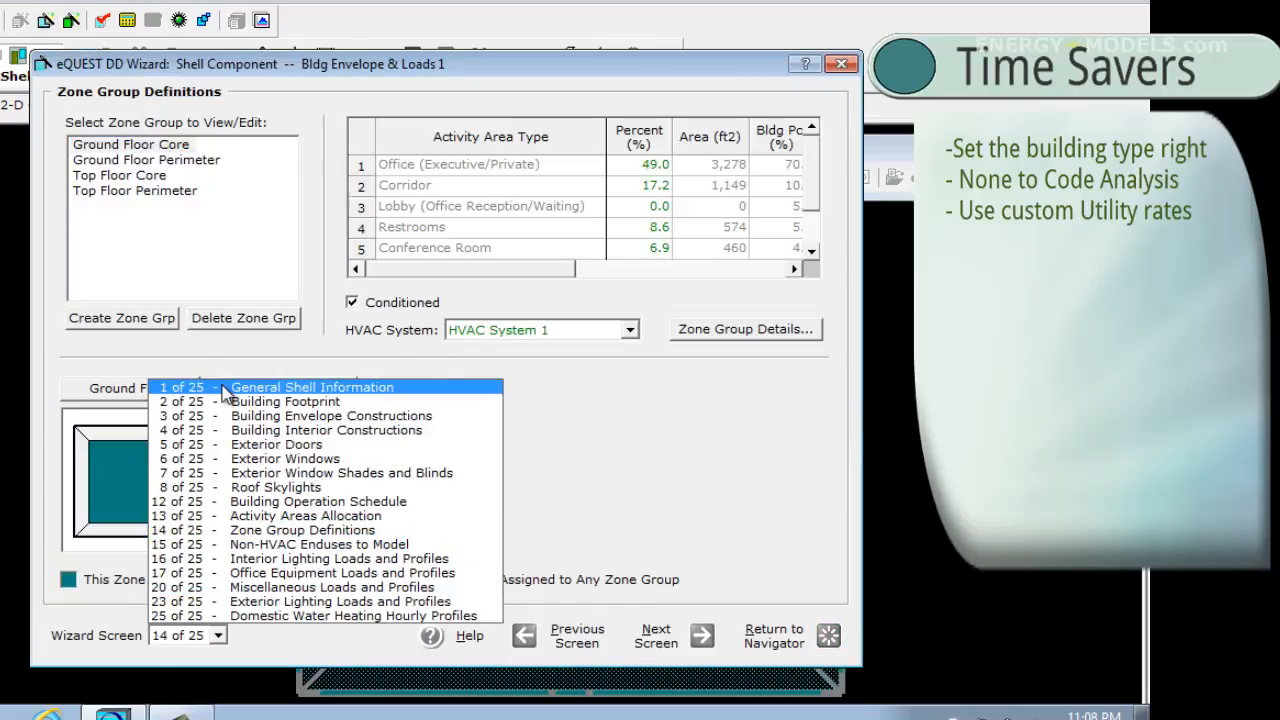
click(226, 390)
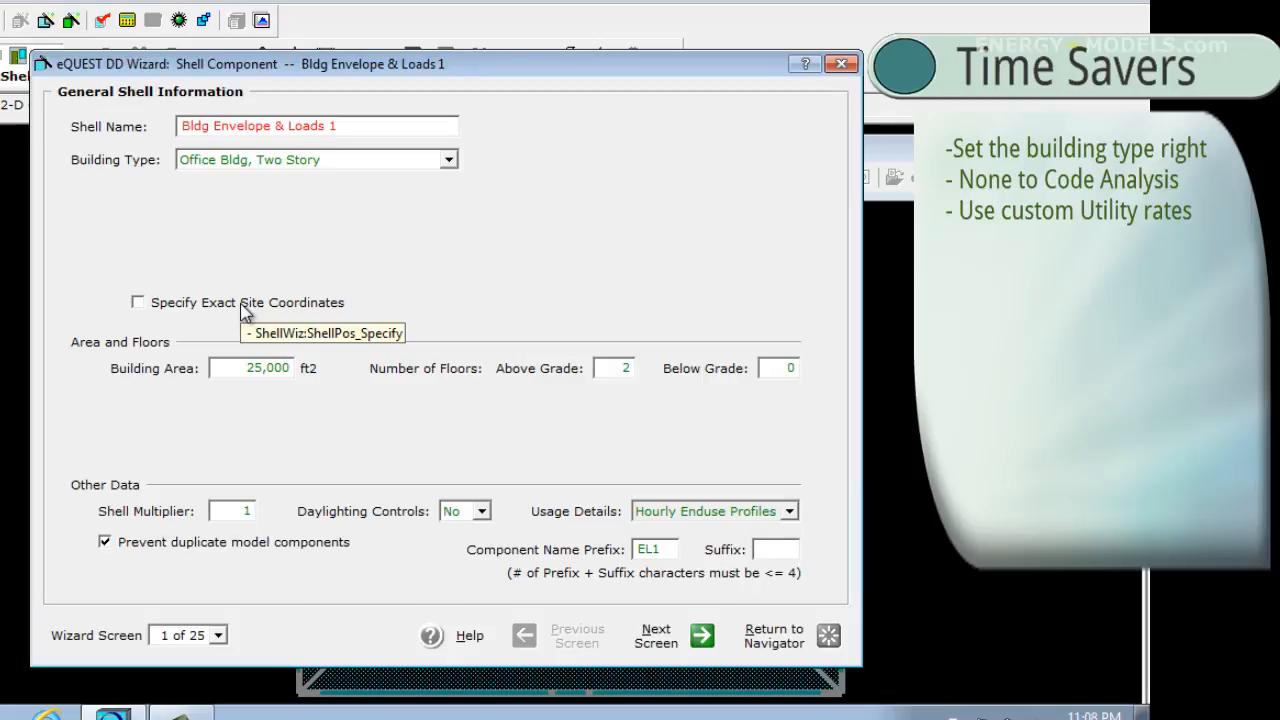
- Set the shell's number of above-grade floors to 10 and turn off the floor multipliers
click(470, 511)
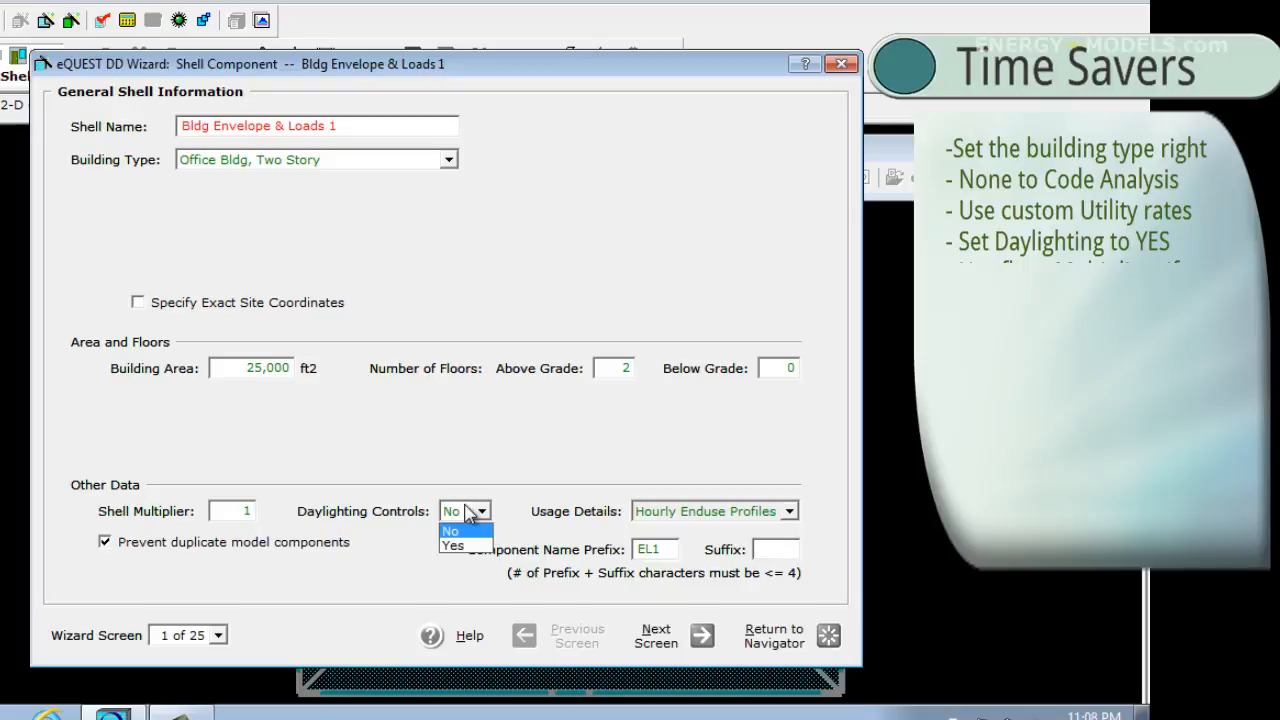
double_click(626, 368)
text(10)
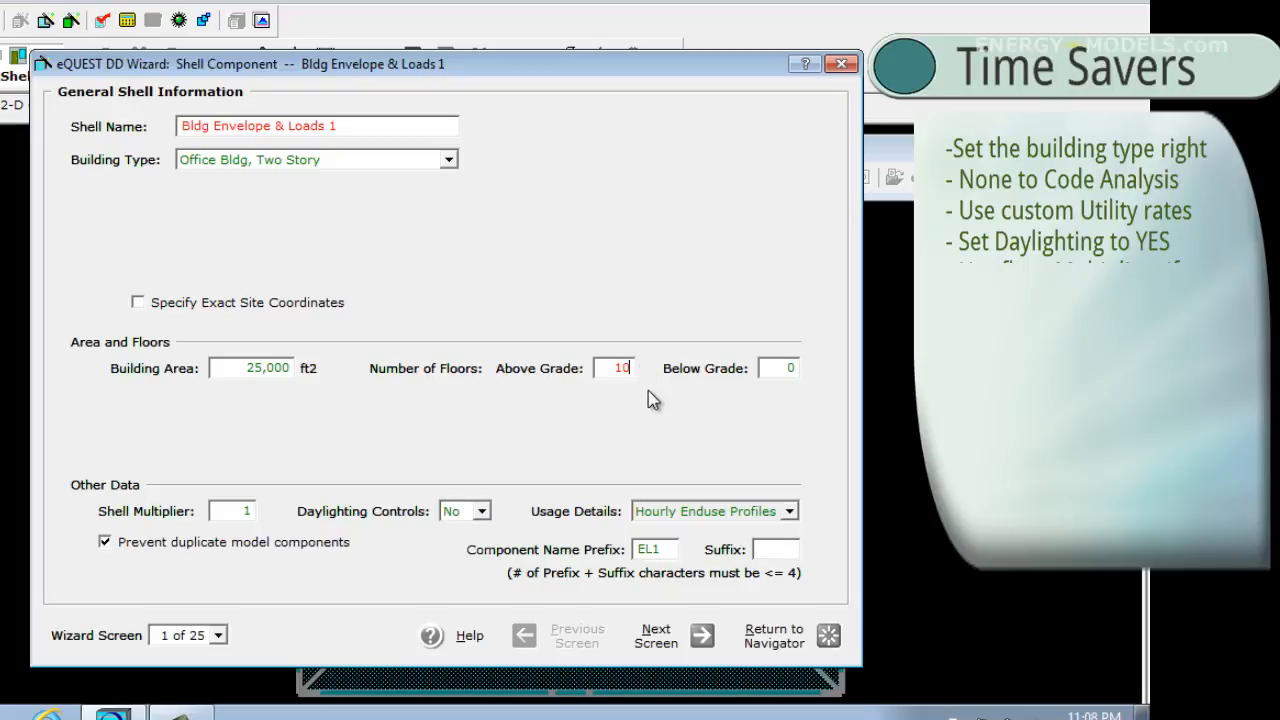
click(787, 368)
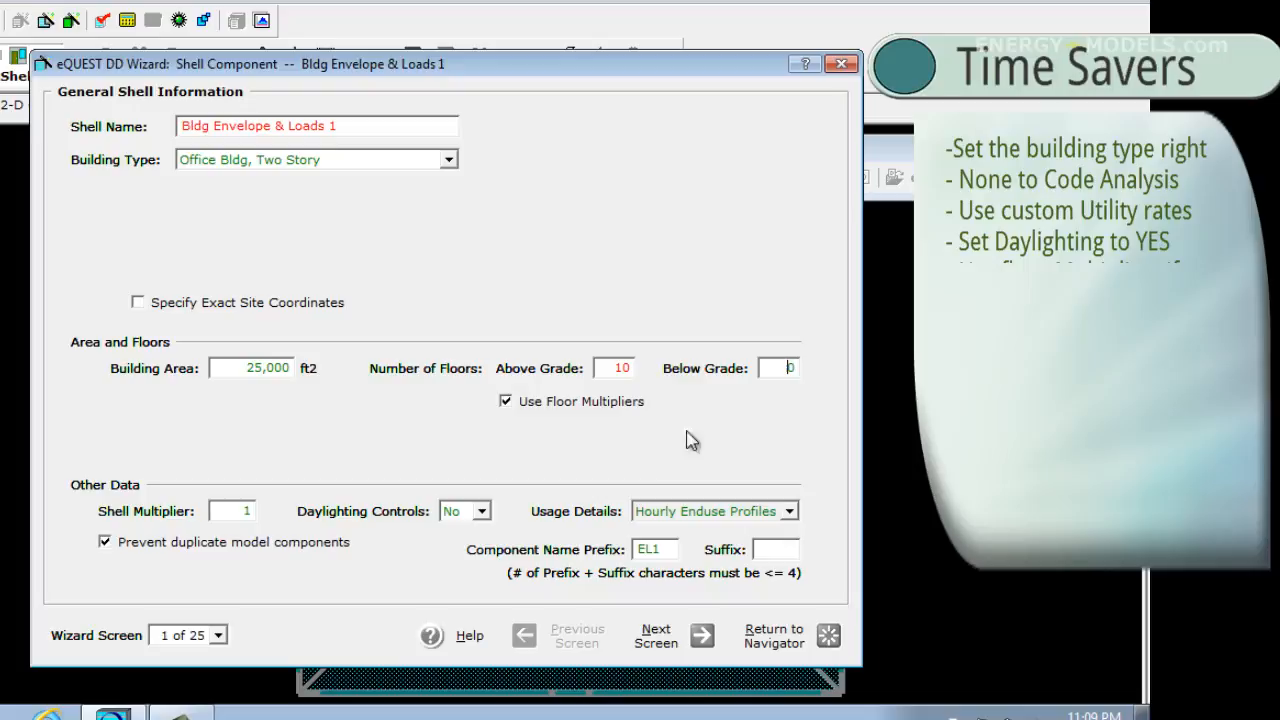
click(505, 400)
text(1)
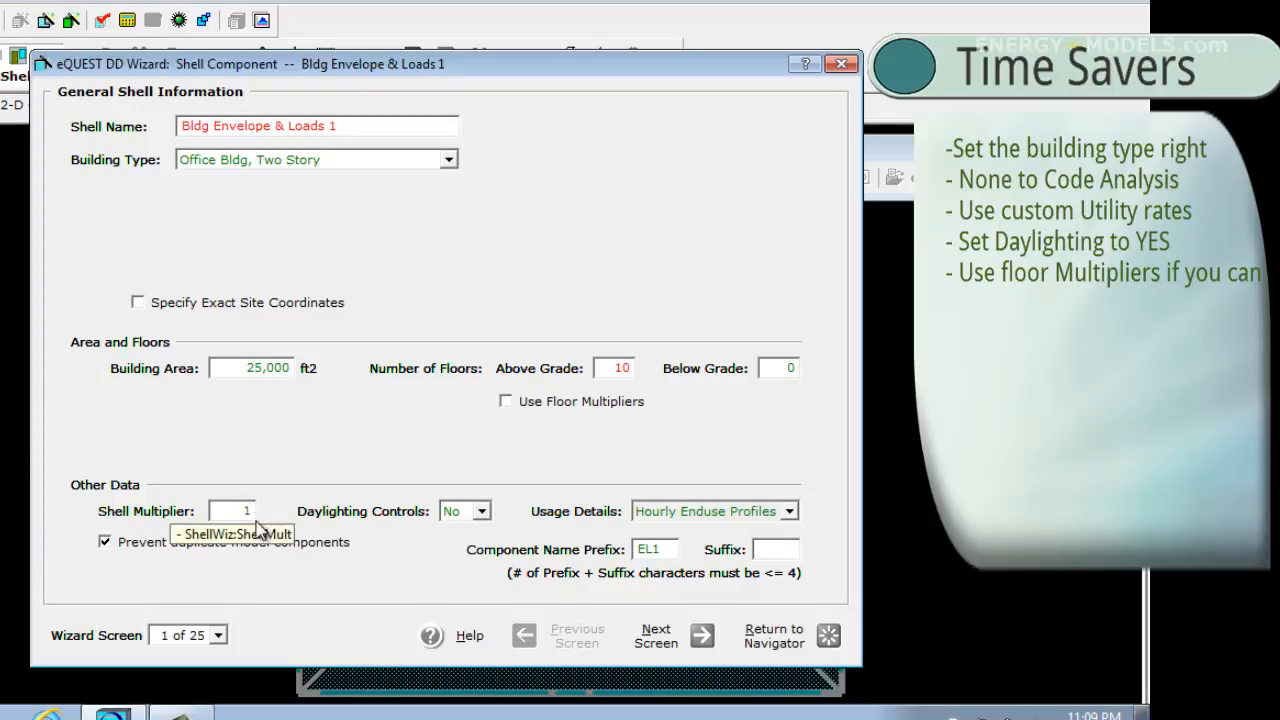
- Advance through the shell wizard to the Exterior Doors screen and open the number of north glass doors for editing
click(656, 636)
click(657, 636)
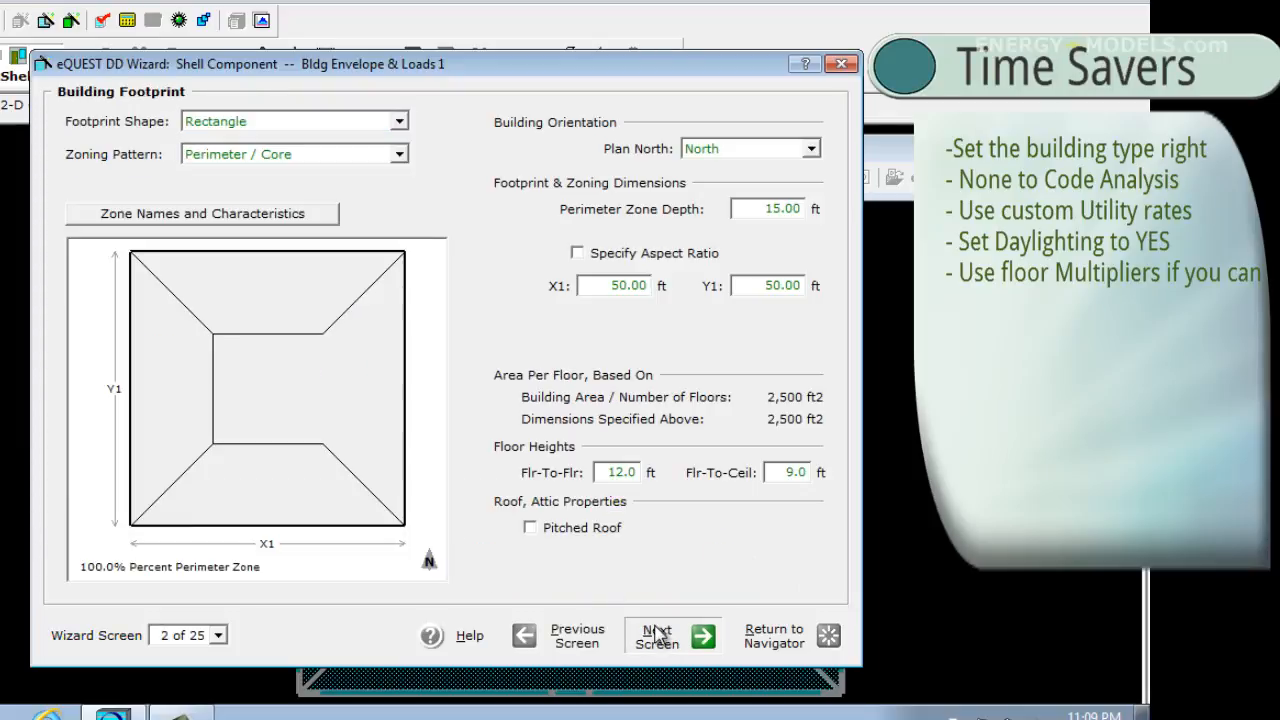
click(657, 636)
click(657, 636)
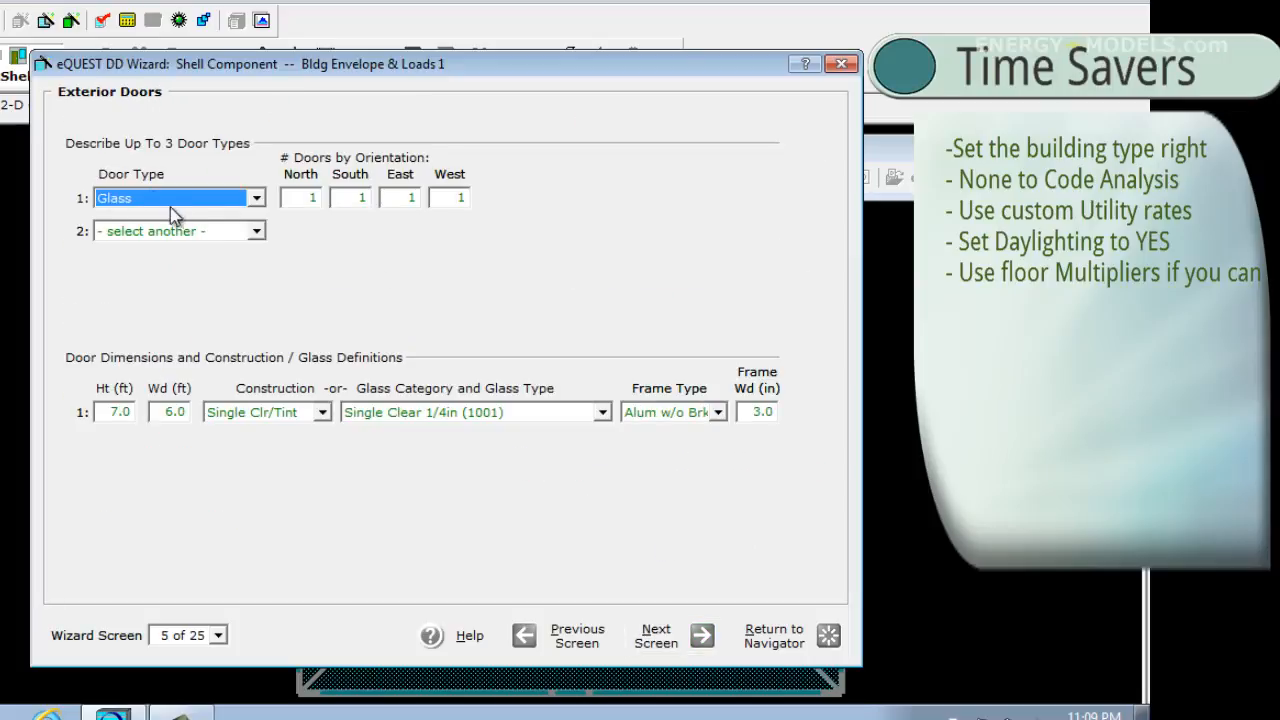
click(301, 197)
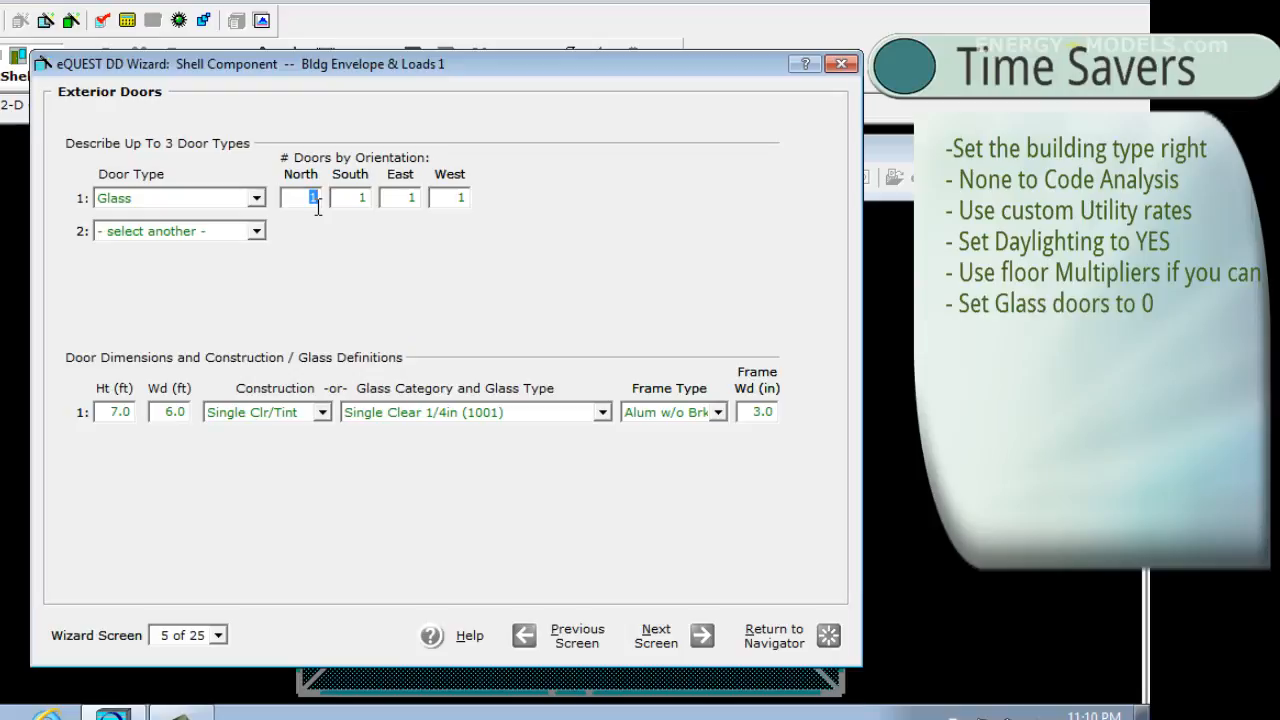